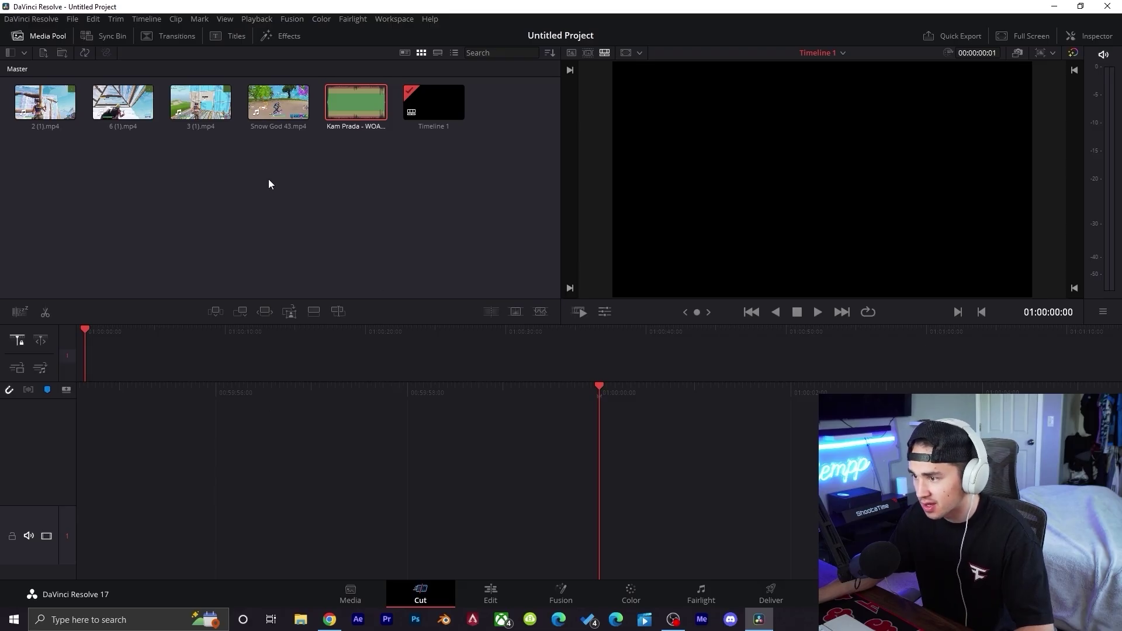
- Add 3 (1).mp4 and the Kam Prada song to Timeline 1, then play and scrub to preview
left_click_drag(200, 102, 179, 359)
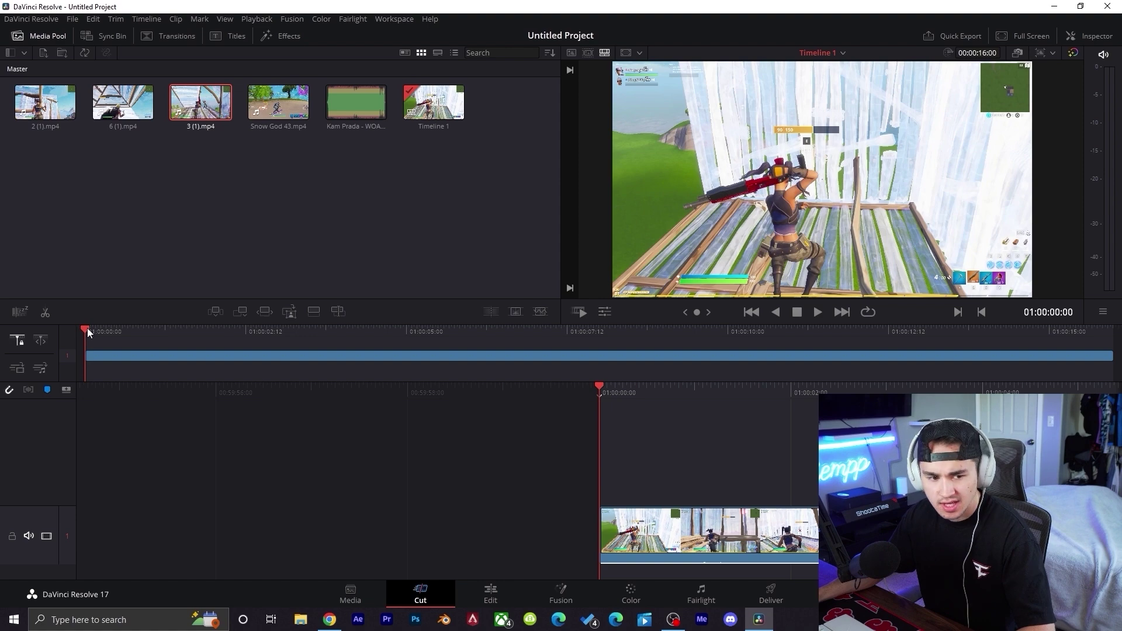
mouse_move(88, 333)
left_mouse_down()
mouse_move(241, 314)
mouse_move(85, 331)
left_mouse_up()
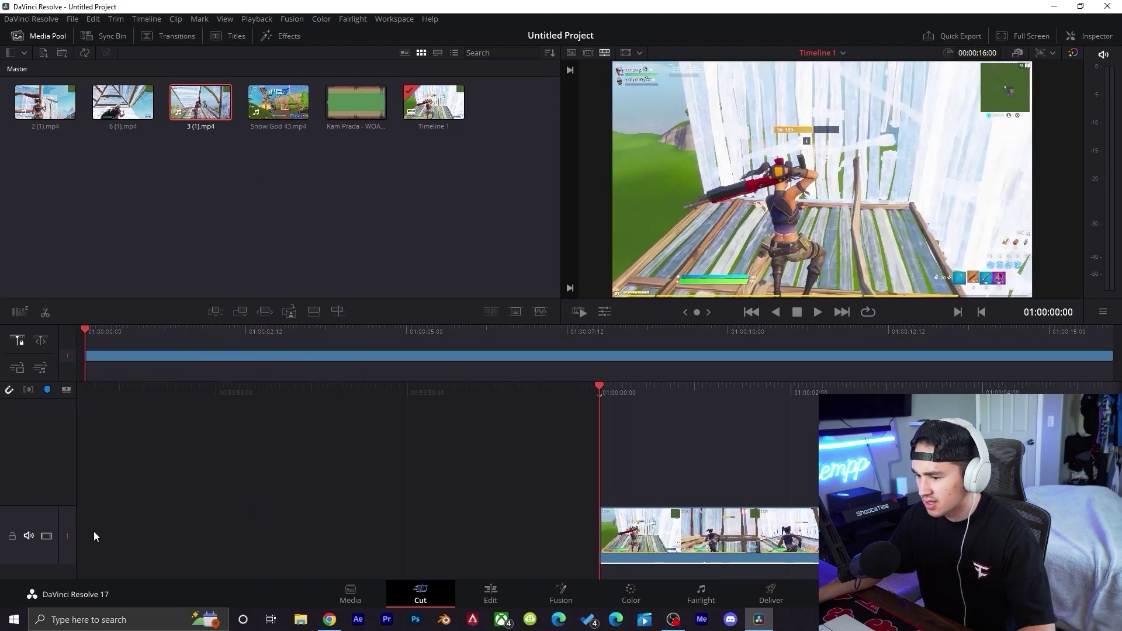
left_click_drag(355, 110, 602, 570)
key("space")
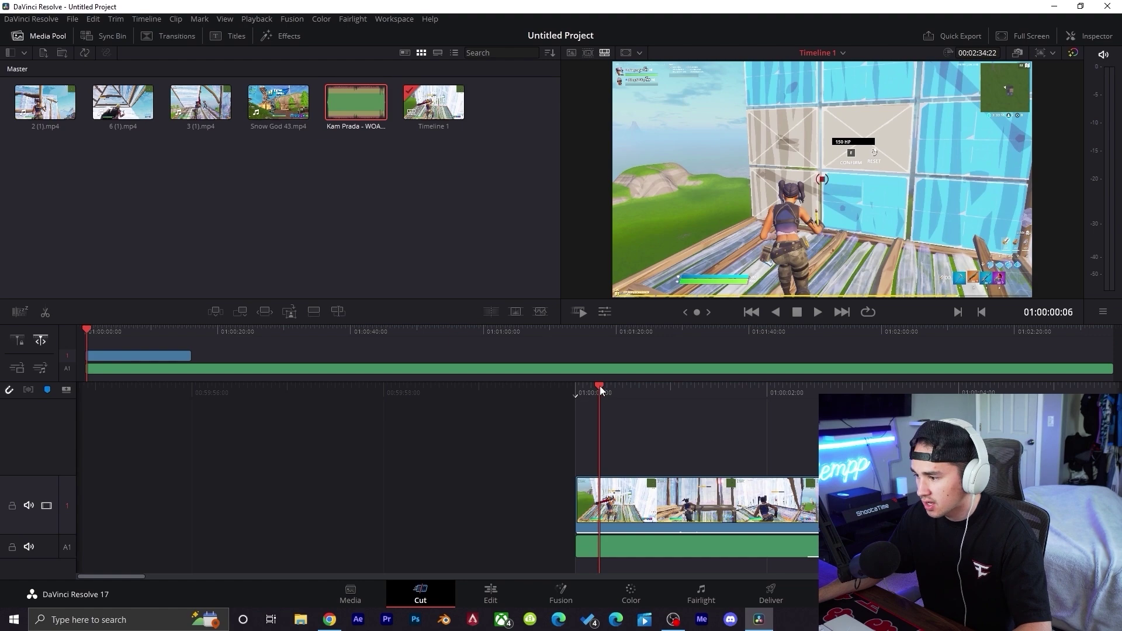
left_click_drag(599, 386, 700, 420)
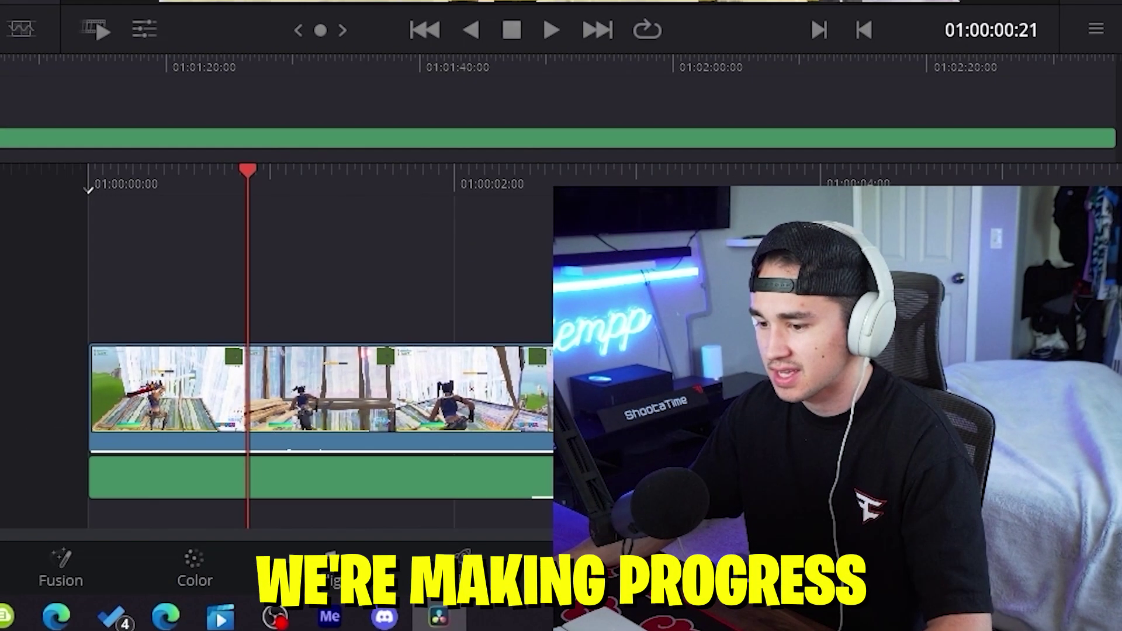
- Scroll the timeline right along the song to follow the beat markers
scroll(643, 502, "right", 10)
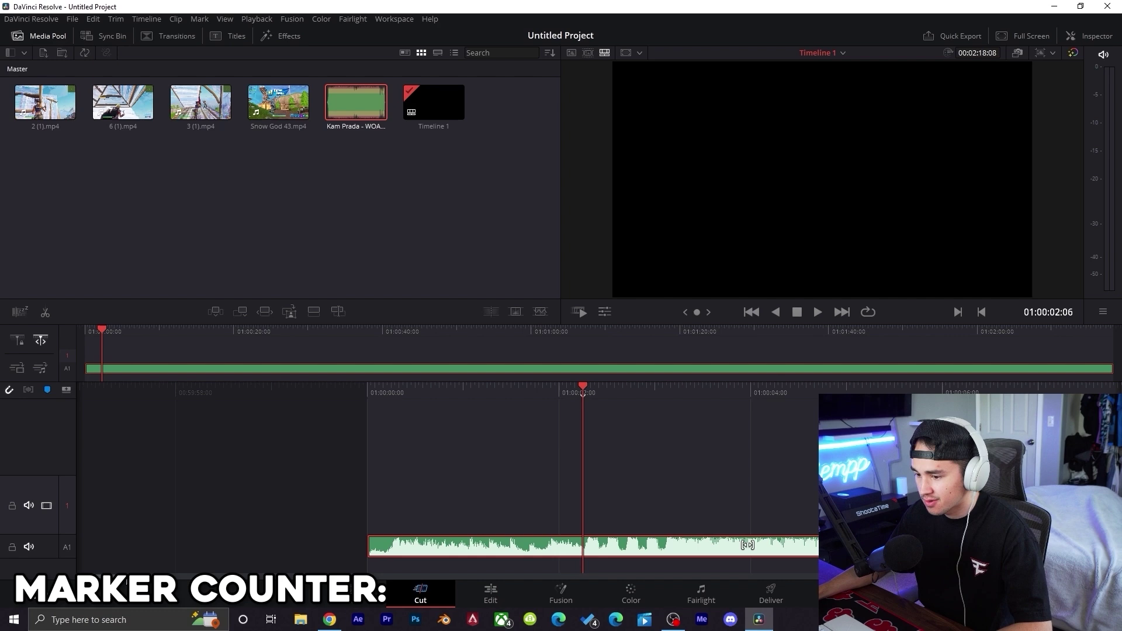
scroll(545, 445, "right", 5)
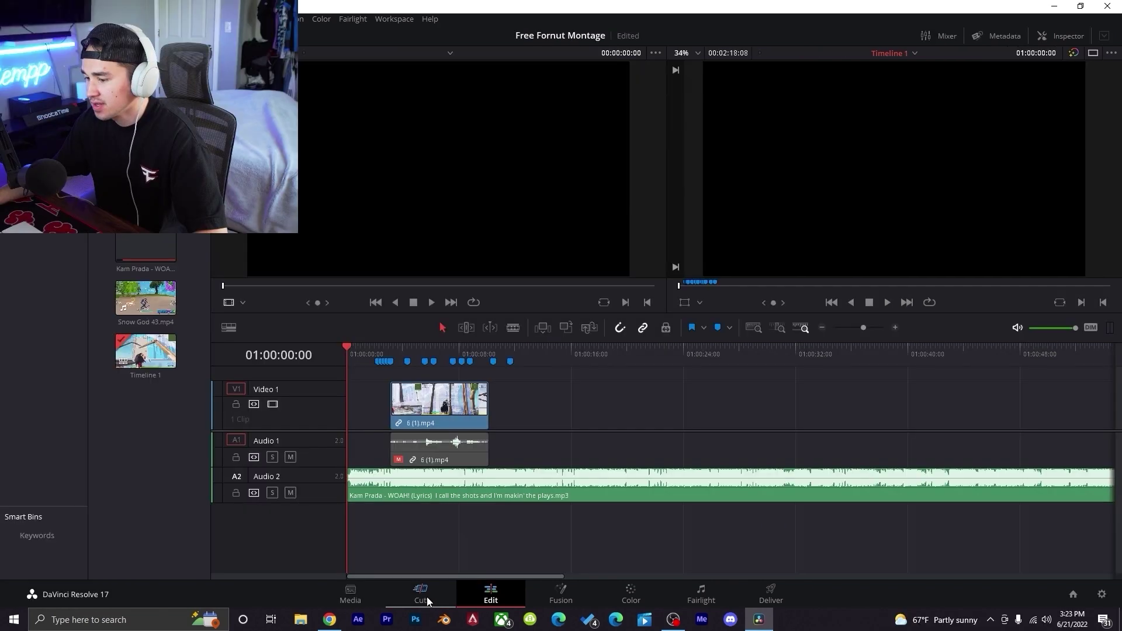
left_click(421, 594)
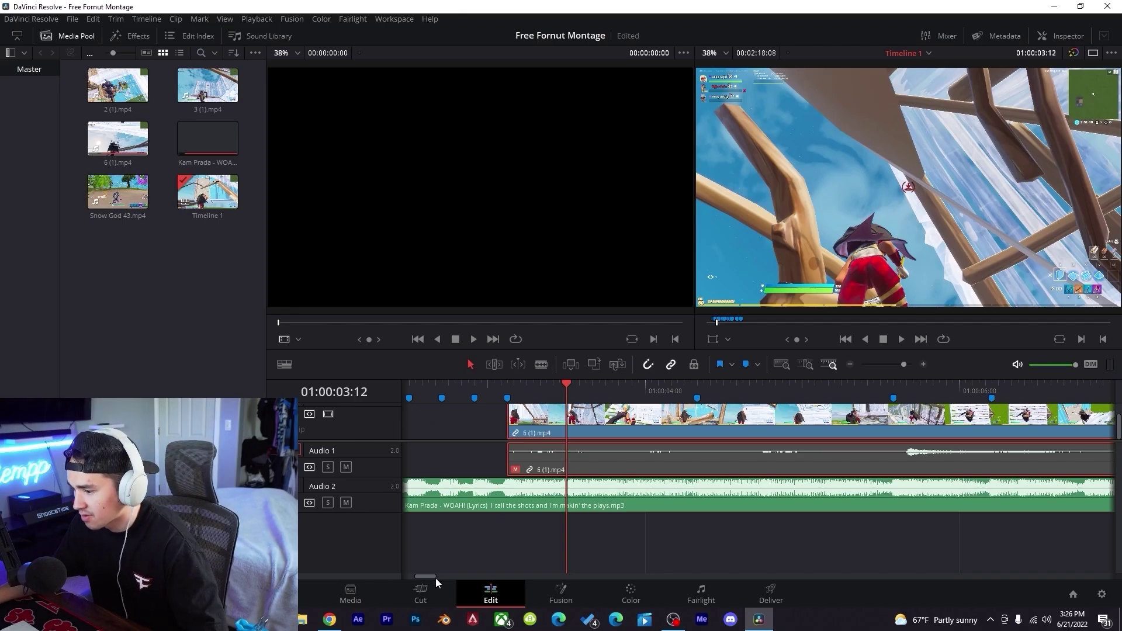
scroll(430, 576, "down", 1)
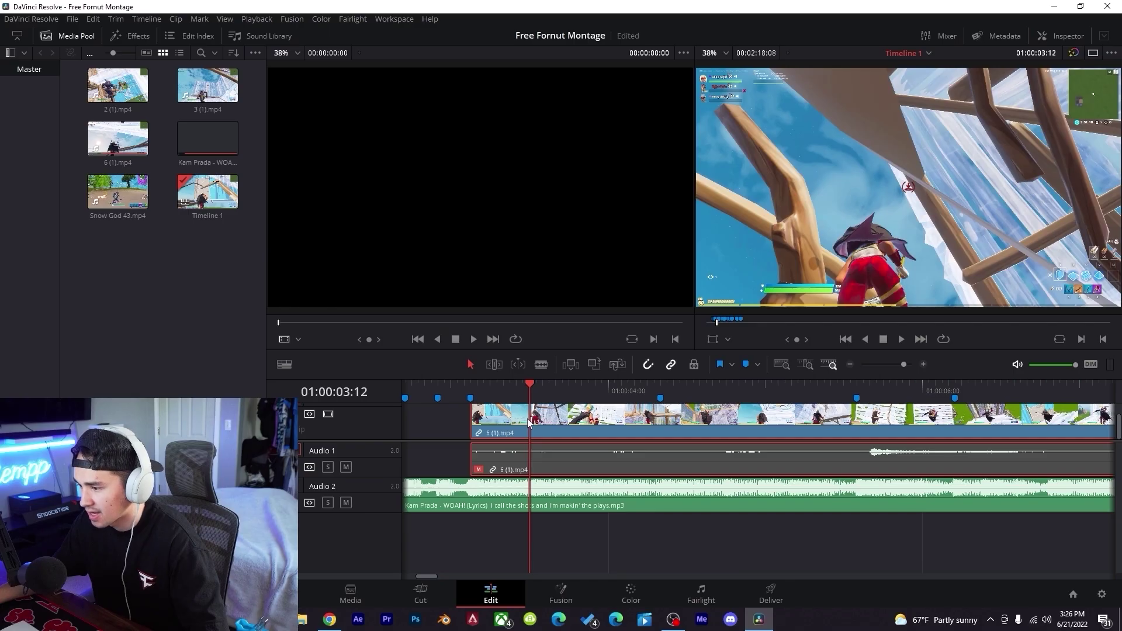
- Bring up the context menu for the clip on the timeline
right_click(526, 422)
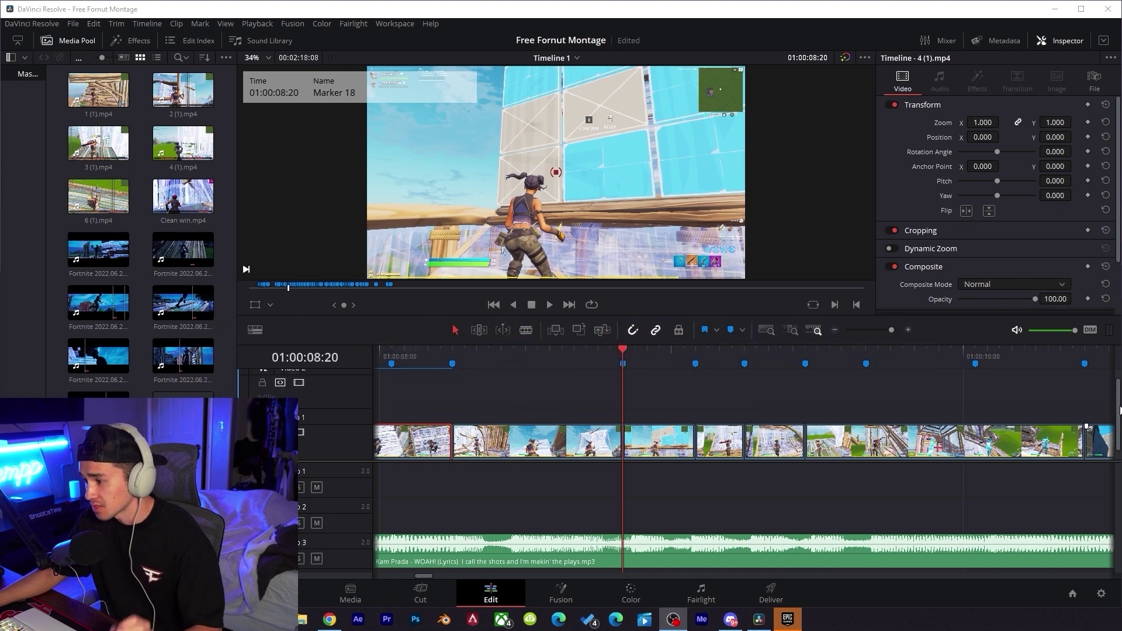
- Scroll back along the timeline and jump to the edit point at Marker 23 (01:00:08:06)
left_click_drag(1118, 409, 1117, 420)
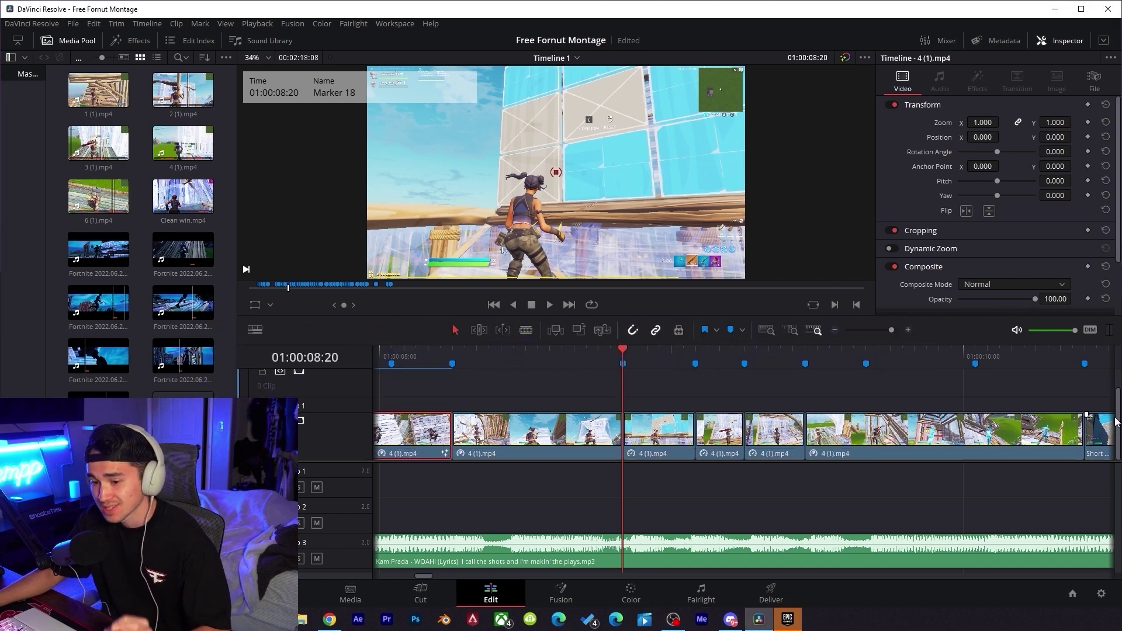
scroll(661, 358, "left", 4)
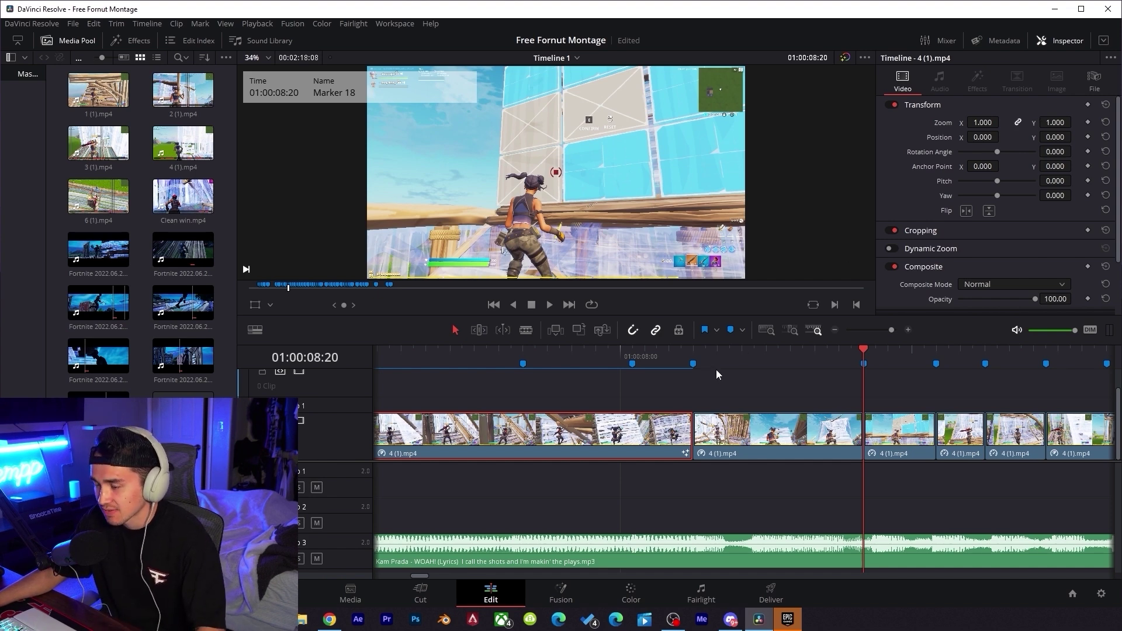
key("Up")
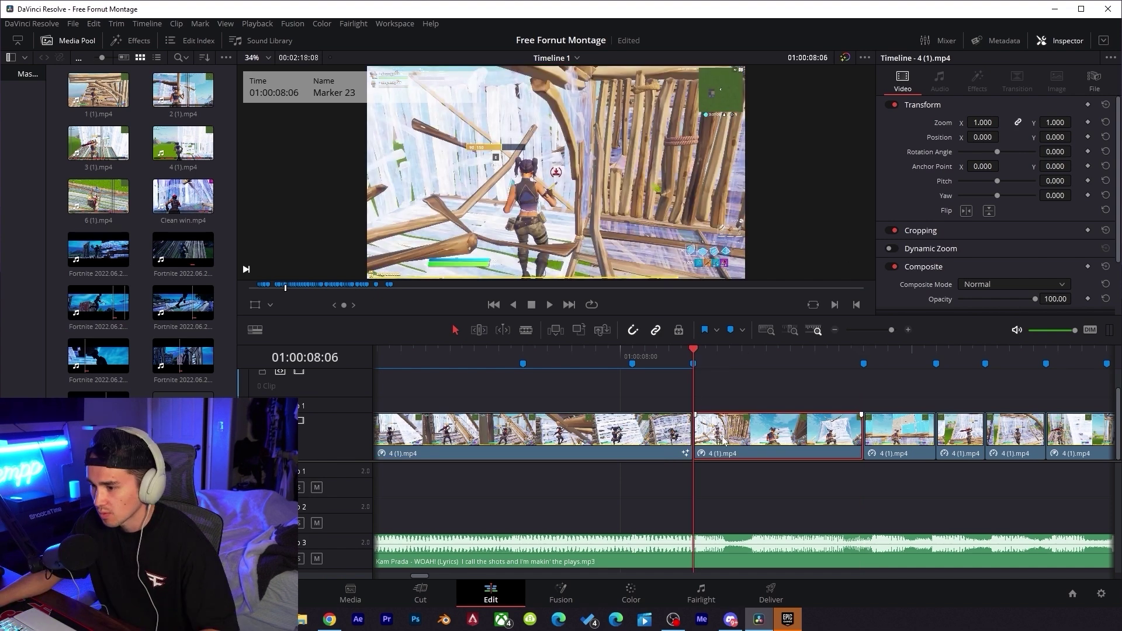
- Open the clip starting at Marker 23 in the Fusion page
right_click(716, 440)
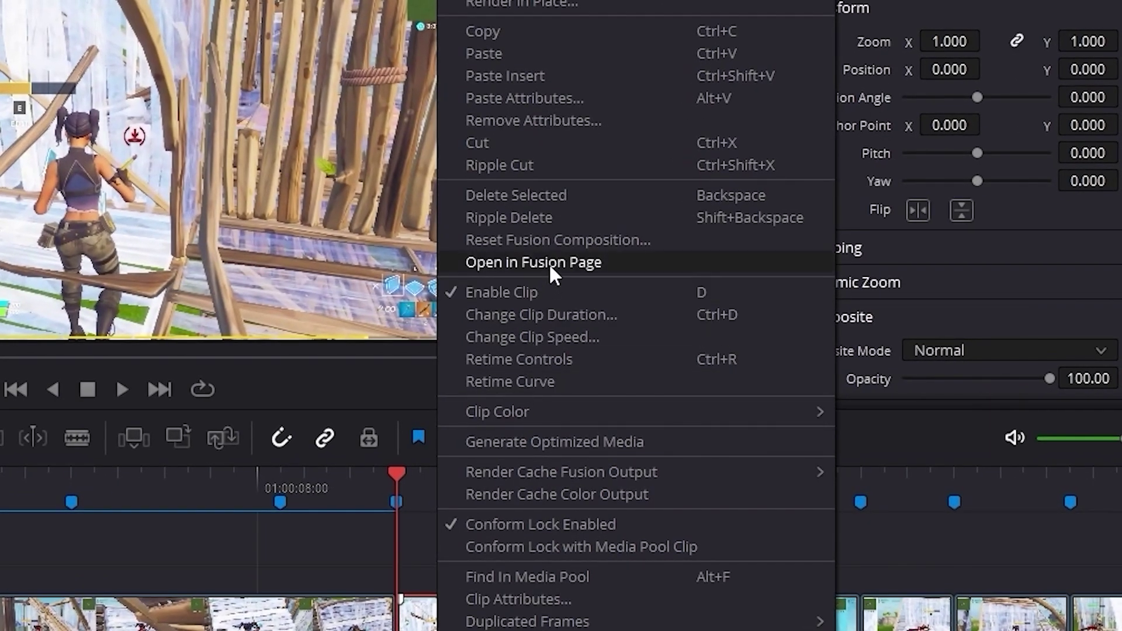
left_click(548, 263)
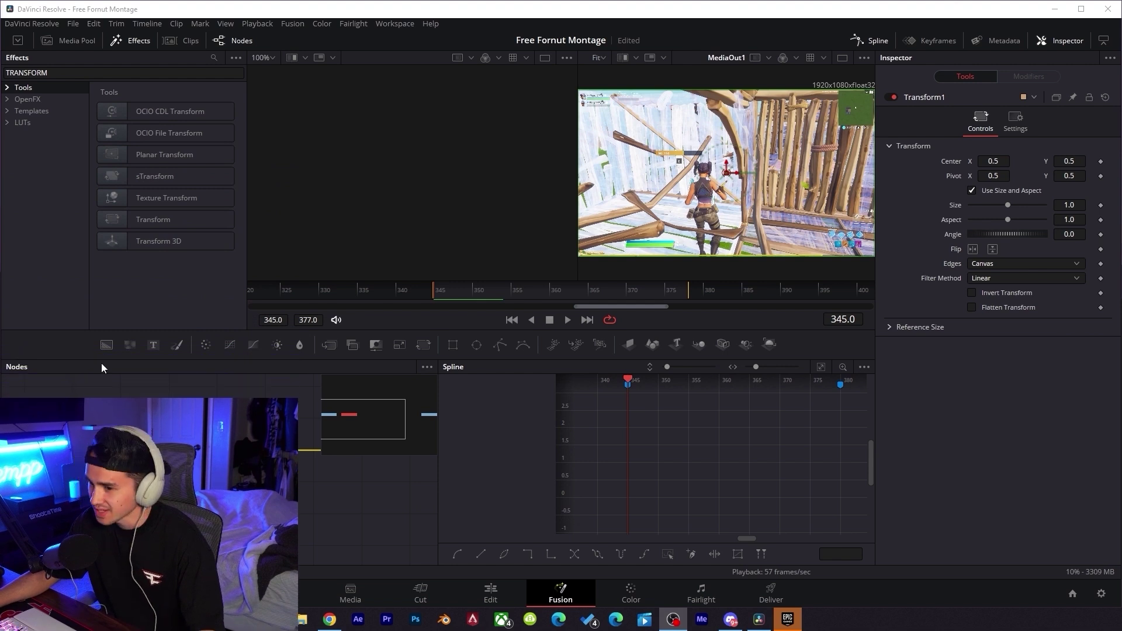
- Keyframe Transform1 Size at 1.9 on frame 345 and 1.0 on frame 356
left_click(1101, 205)
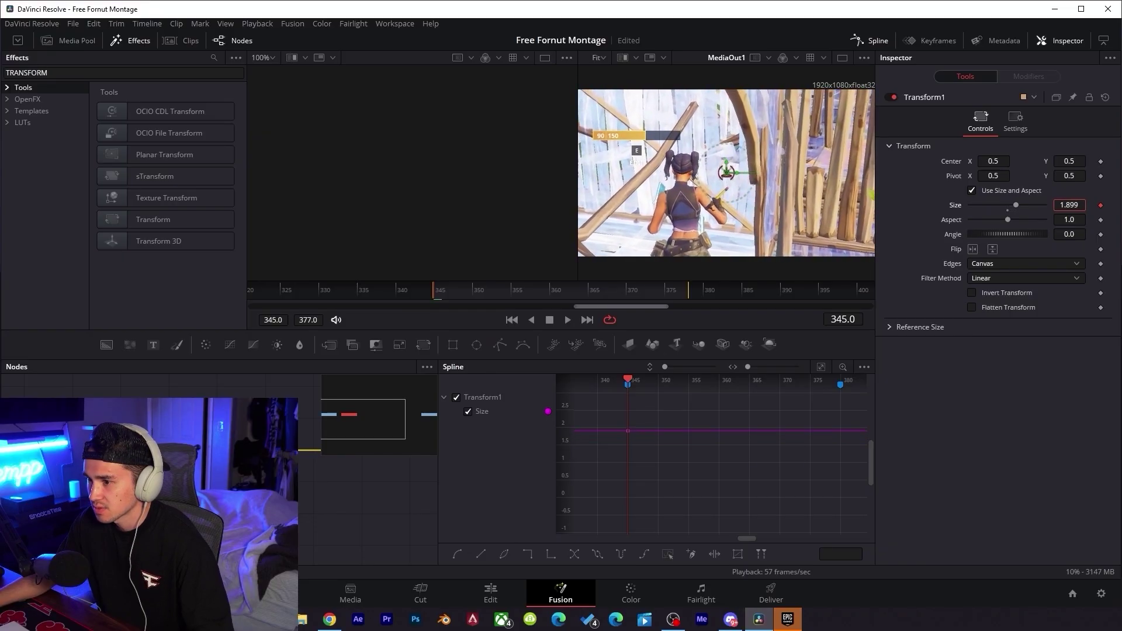
type("1.9")
key("Return")
key("space")
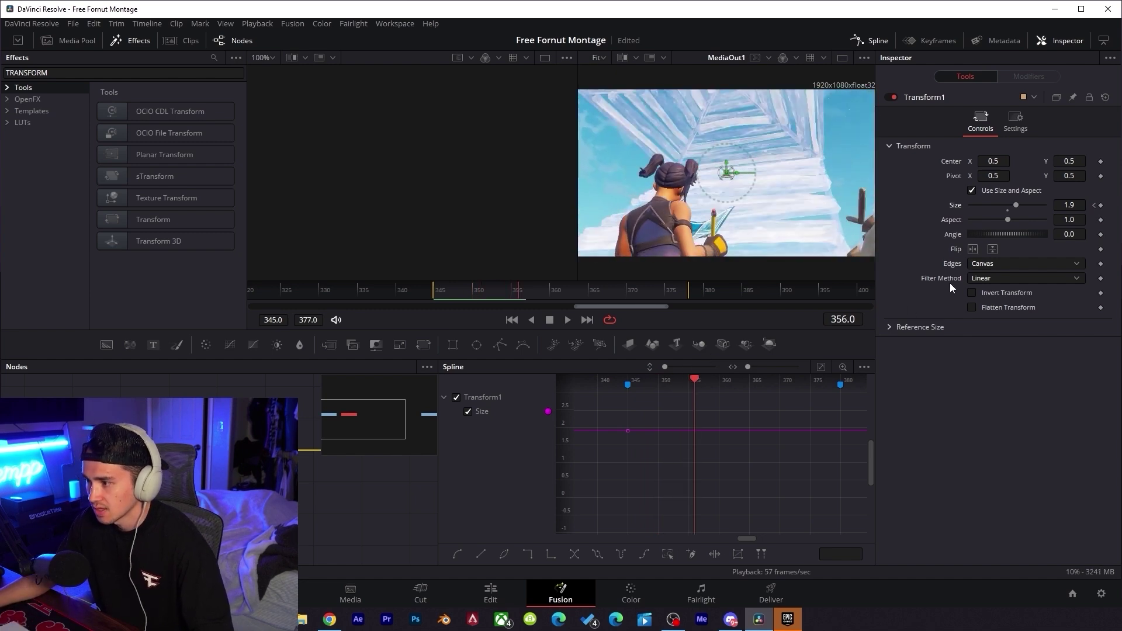
left_click(1100, 206)
left_click(1069, 205)
type("1")
key("Tab")
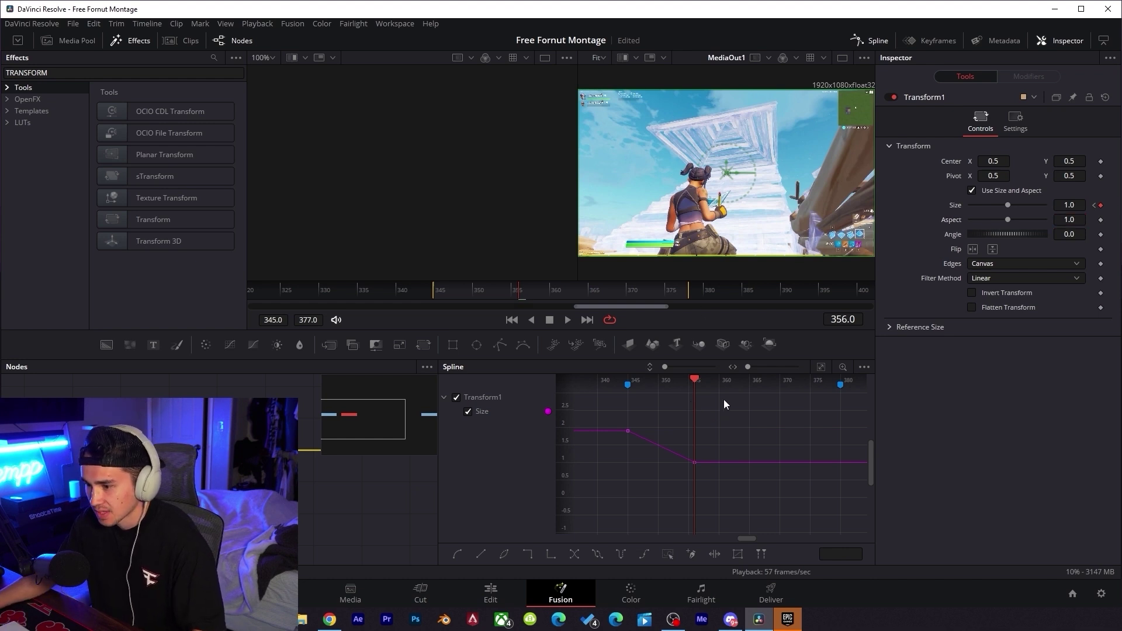
- Smooth both Size keyframes and flatten their handles for an eased zoom-out
left_click_drag(724, 399, 620, 472)
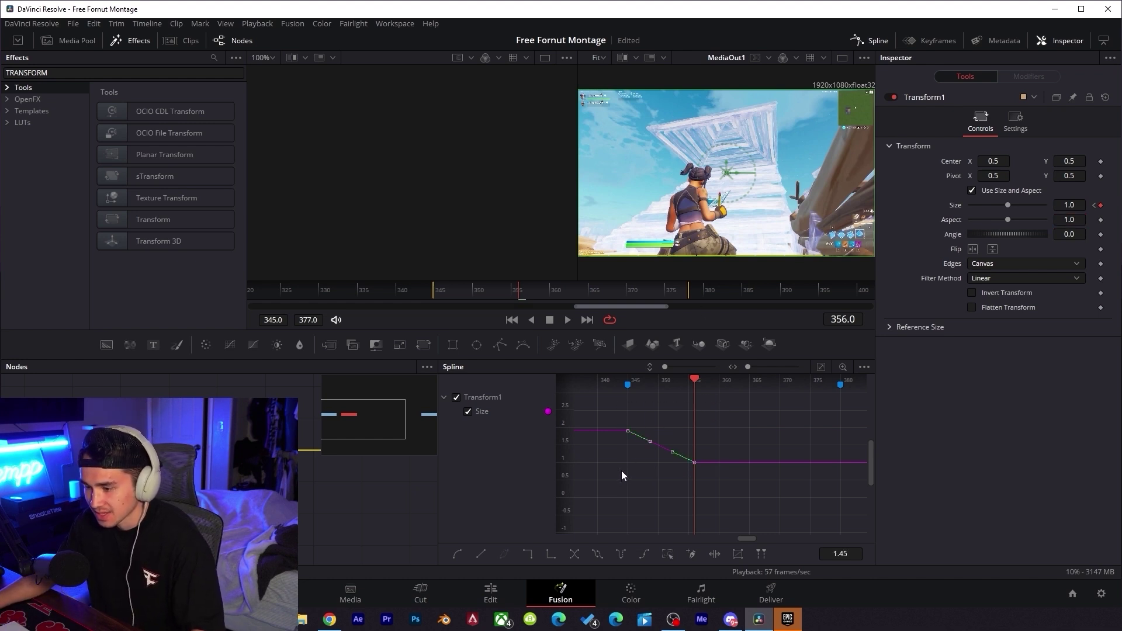
key("s")
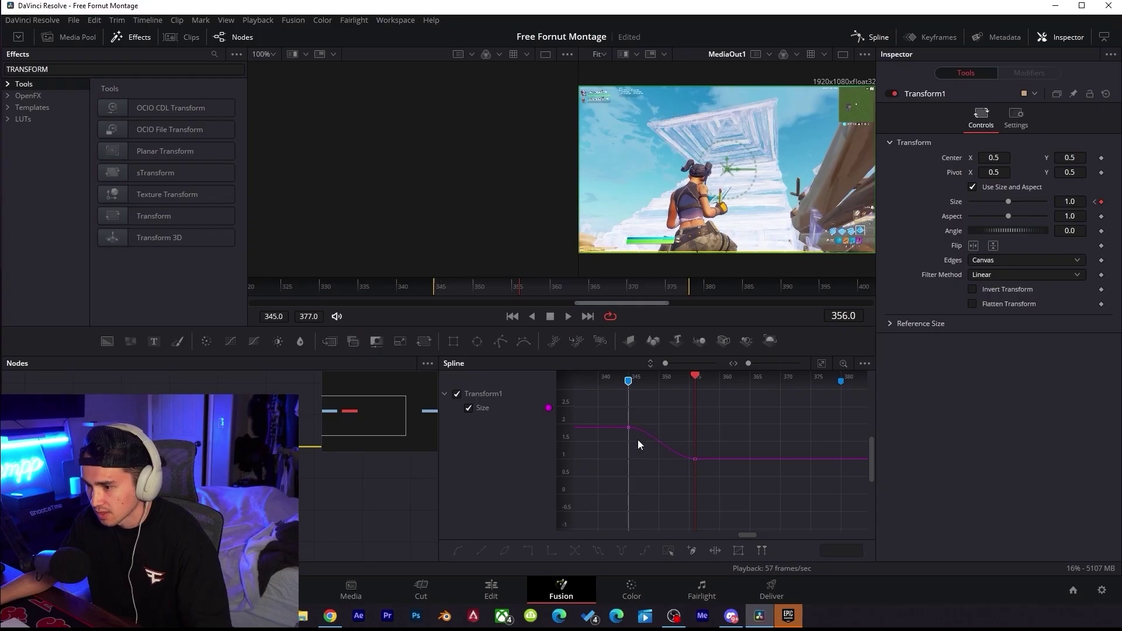
left_click_drag(671, 417, 628, 461)
left_click_drag(695, 375, 598, 387)
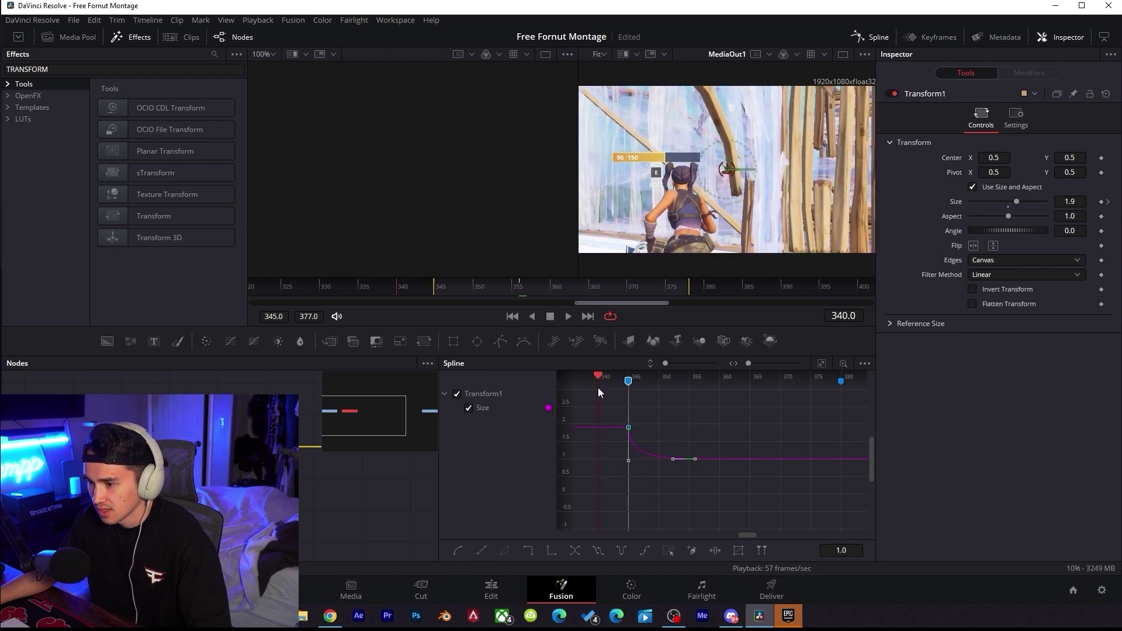
- Back on the Edit page, play back the zoomed cut and the camera-shake section
left_click(491, 594)
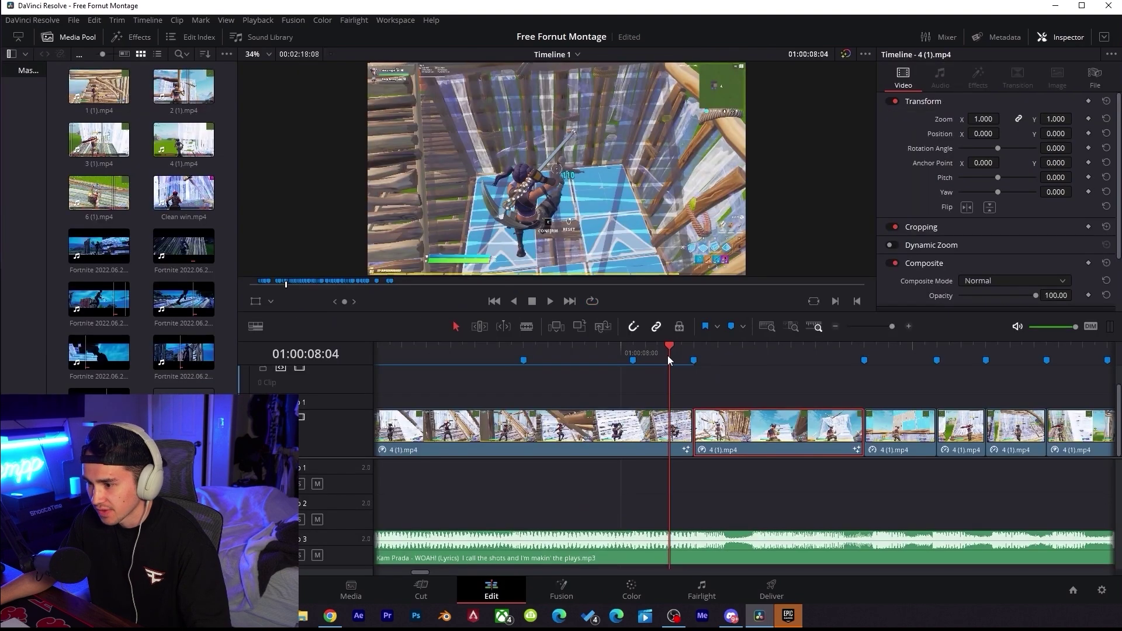
left_click_drag(667, 355, 542, 363)
key("space")
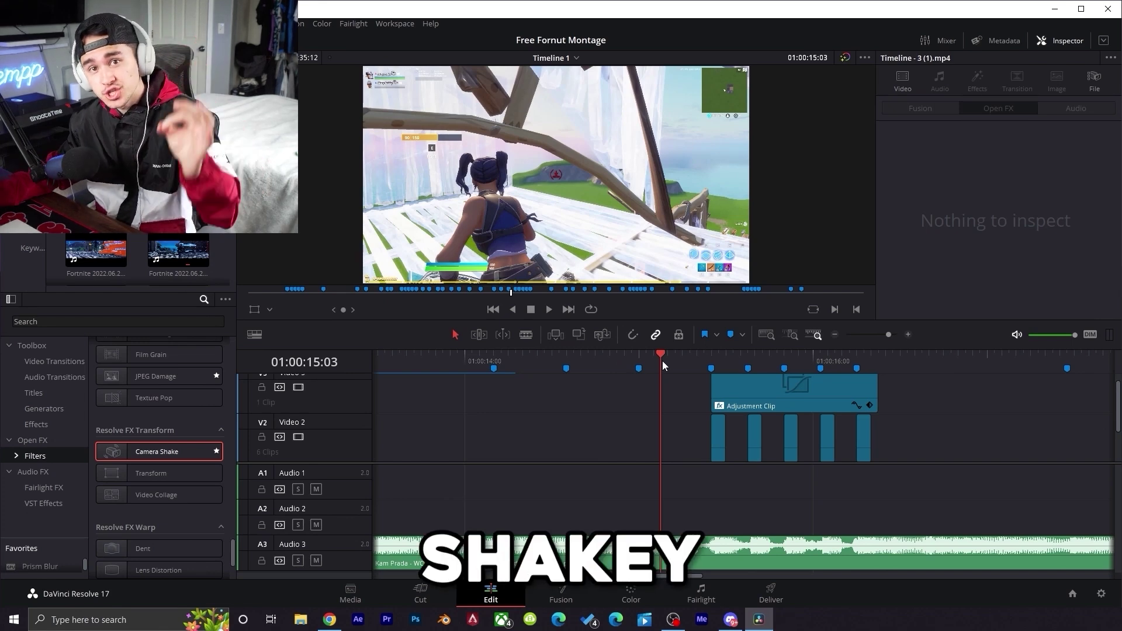
left_click_drag(662, 362, 601, 361)
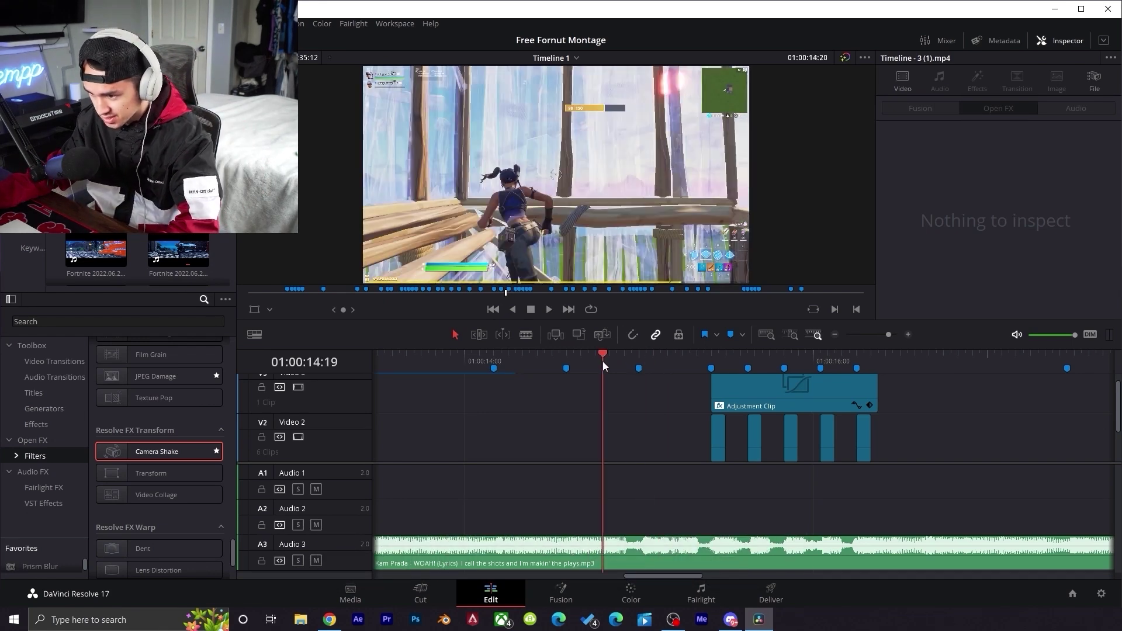
key("space")
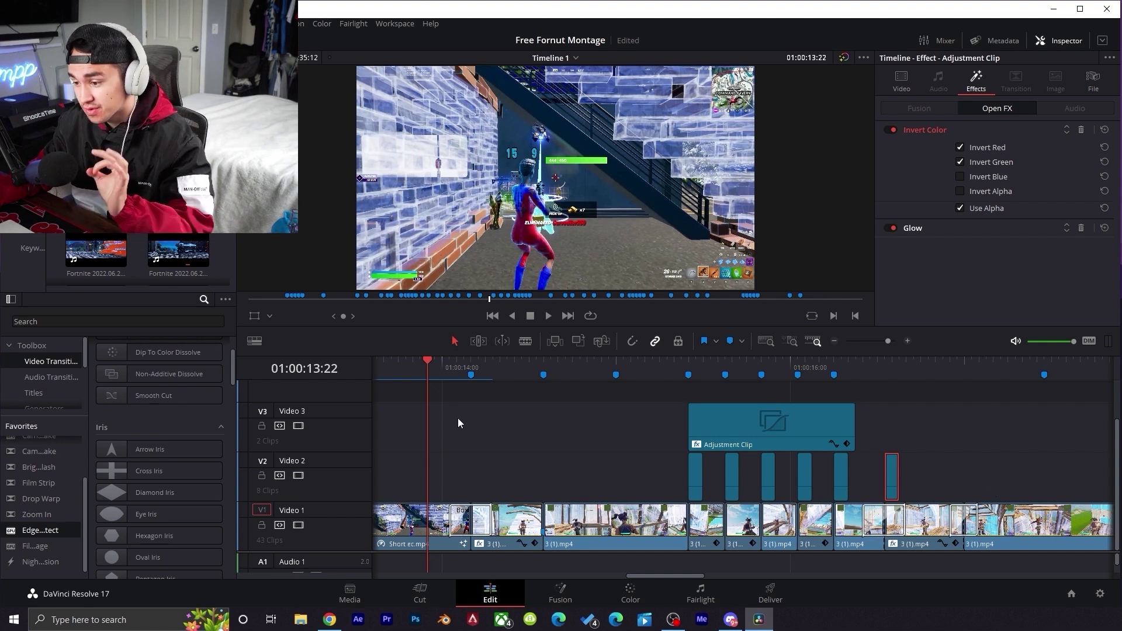
- Play the montage, then scrub back frame by frame to check the glowing edge-outline effect
key("space")
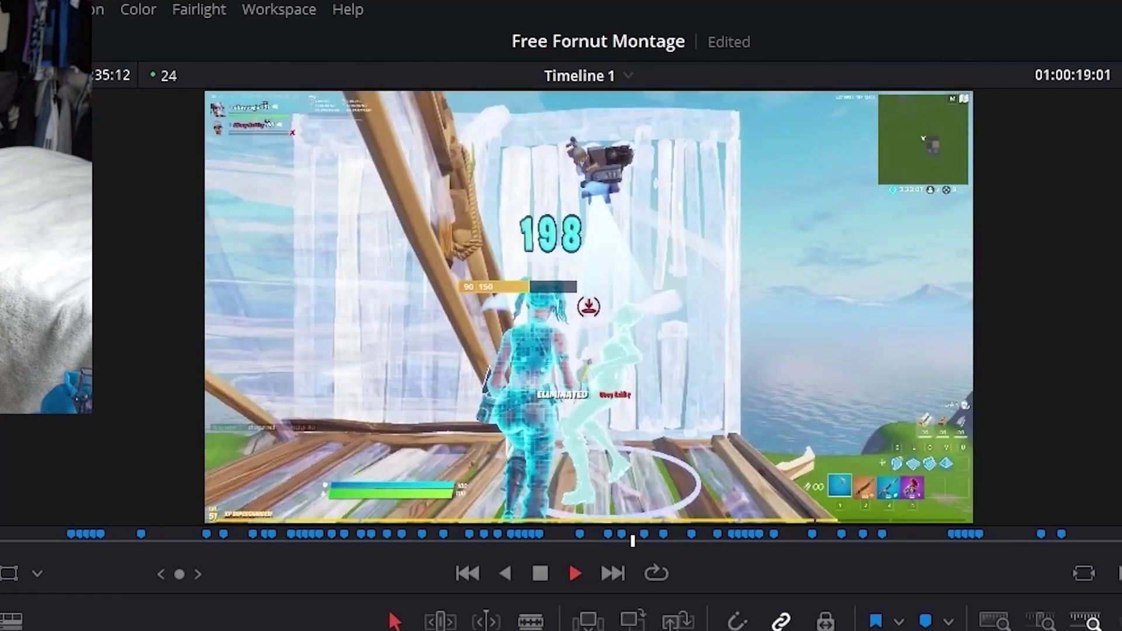
key("space")
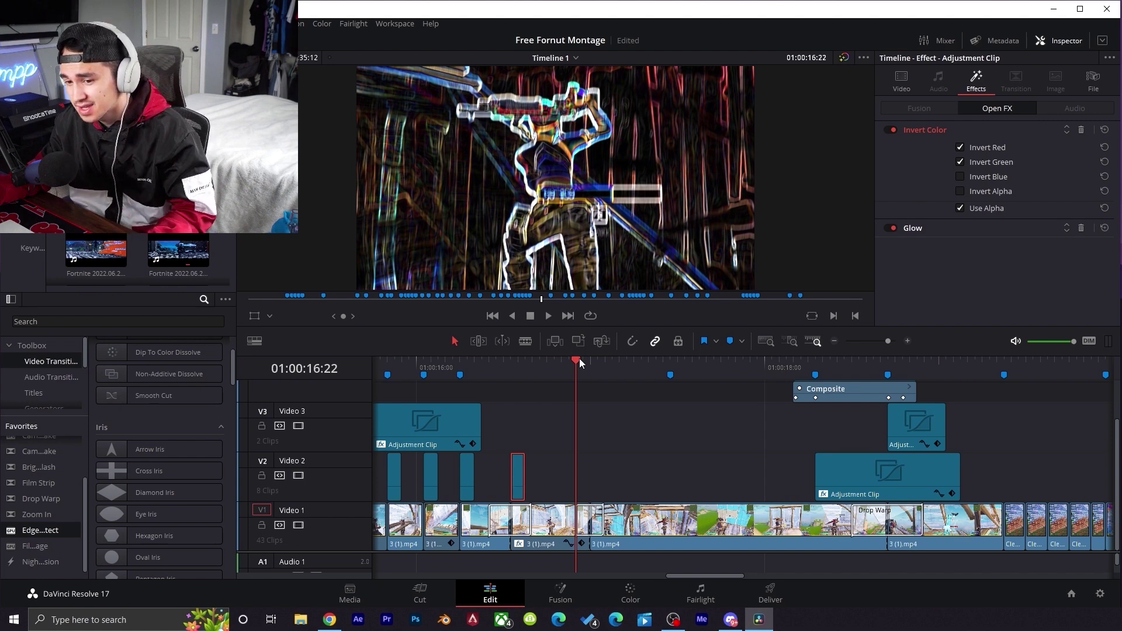
left_click_drag(580, 358, 555, 376)
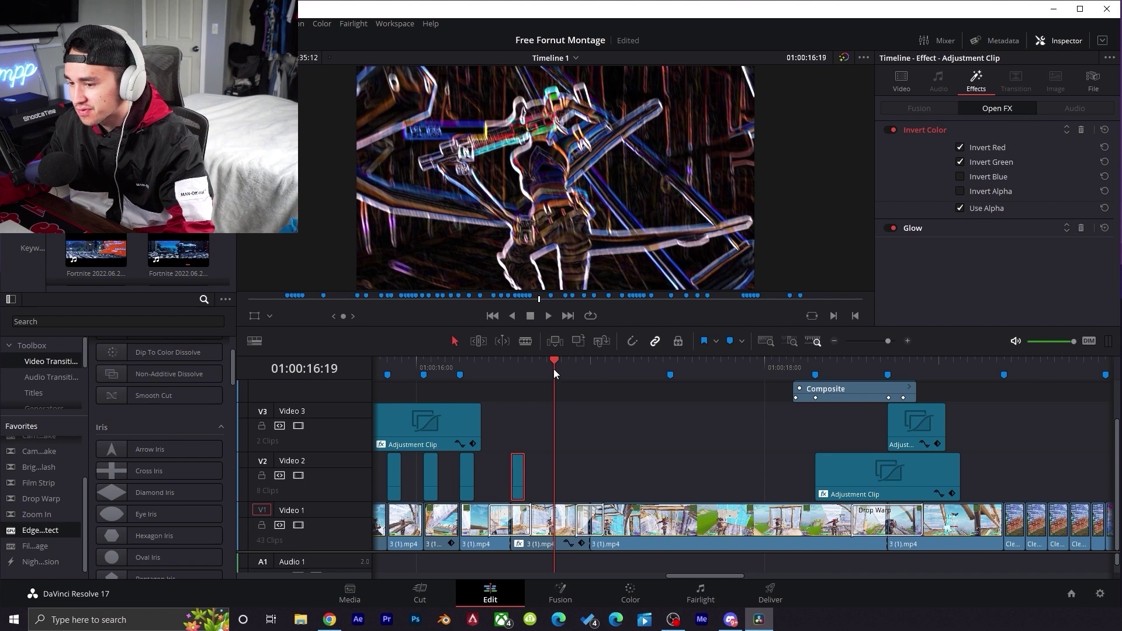
left_click_drag(557, 360, 563, 360)
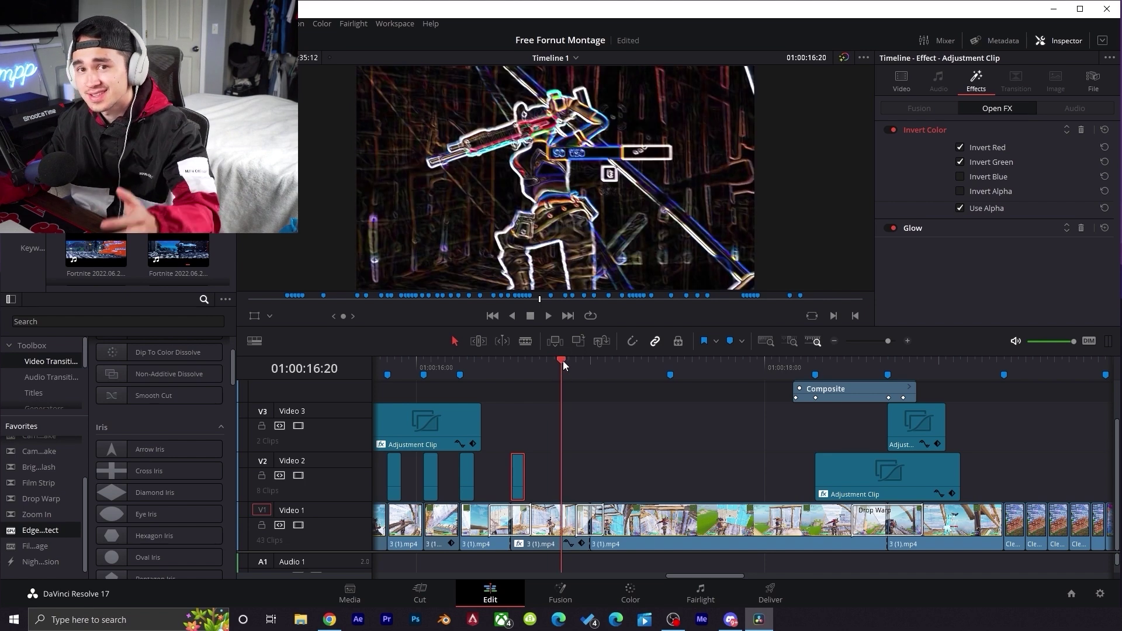